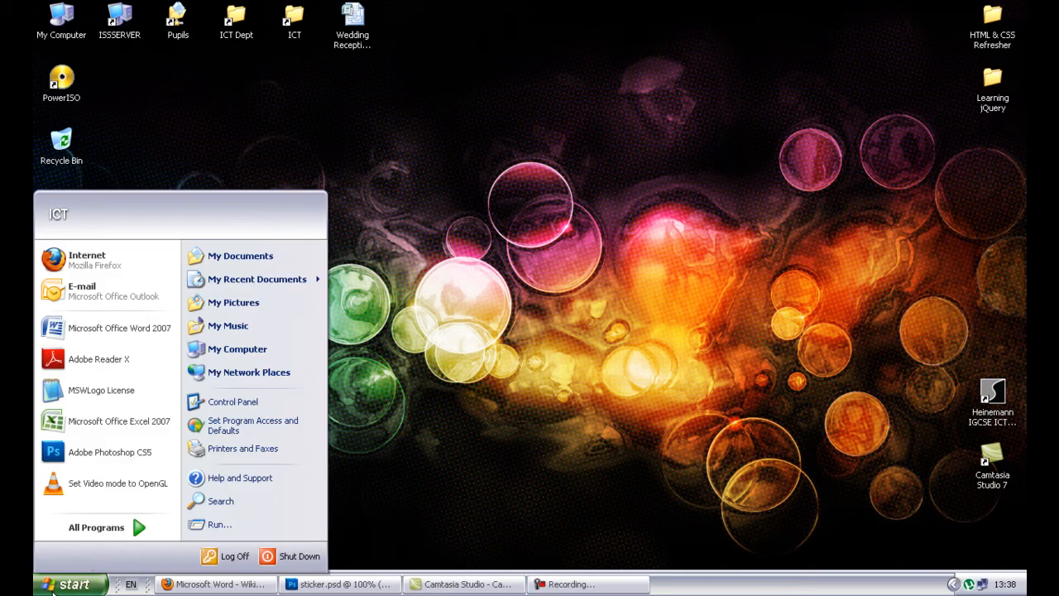
- Launch Microsoft Office Word 2007 from the Start menu's All Programs list
{"action": "left_click", "coordinate": [87, 527]}
{"action": "mouse_move", "coordinate": [212, 404]}
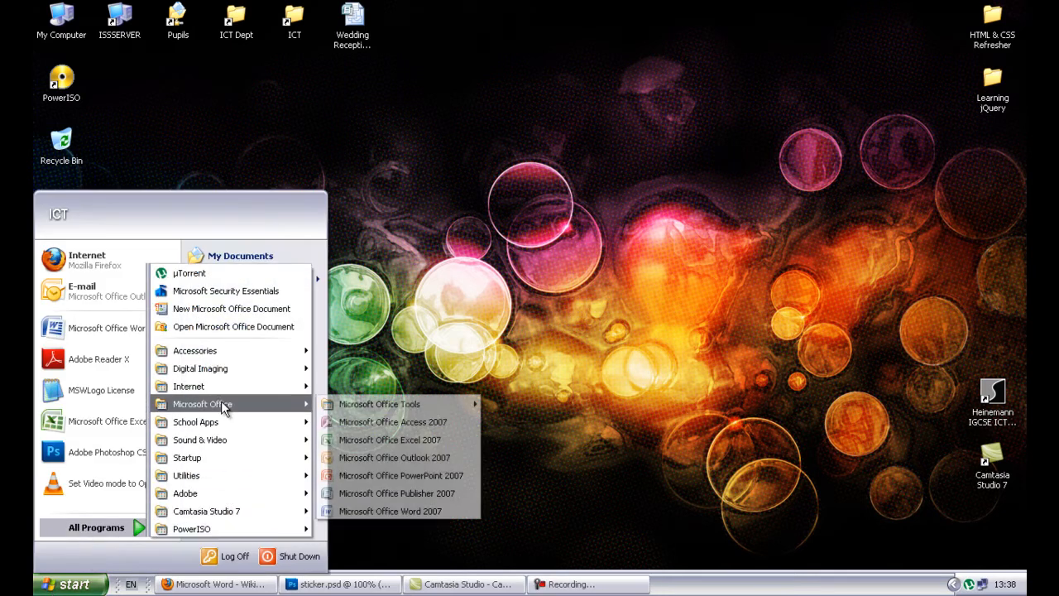
{"action": "left_click", "coordinate": [371, 511]}
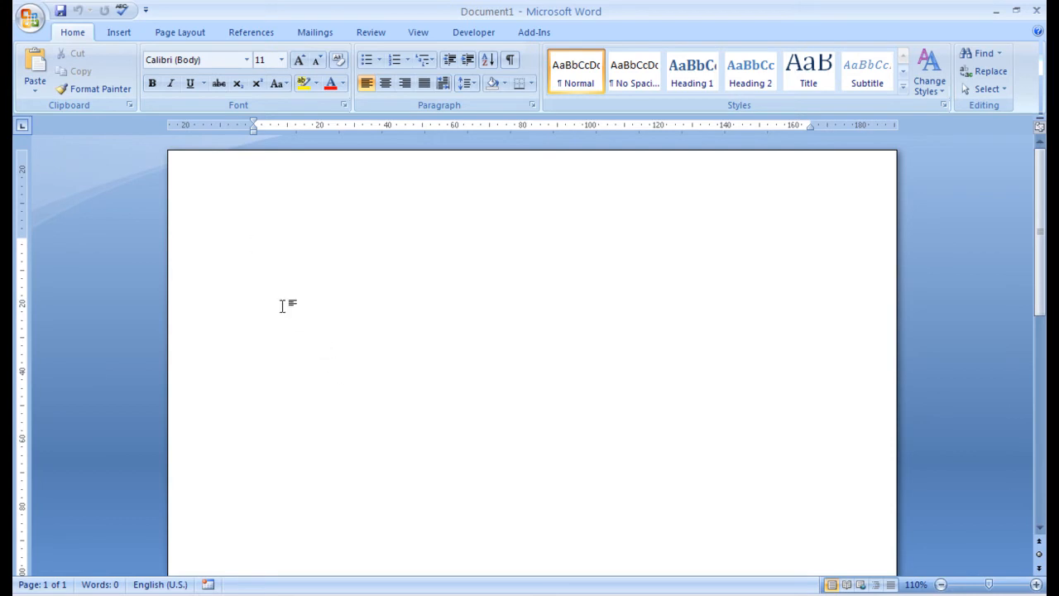
- In Firefox, copy the first paragraph of the Microsoft Word Wikipedia article
{"action": "left_click", "coordinate": [213, 594]}
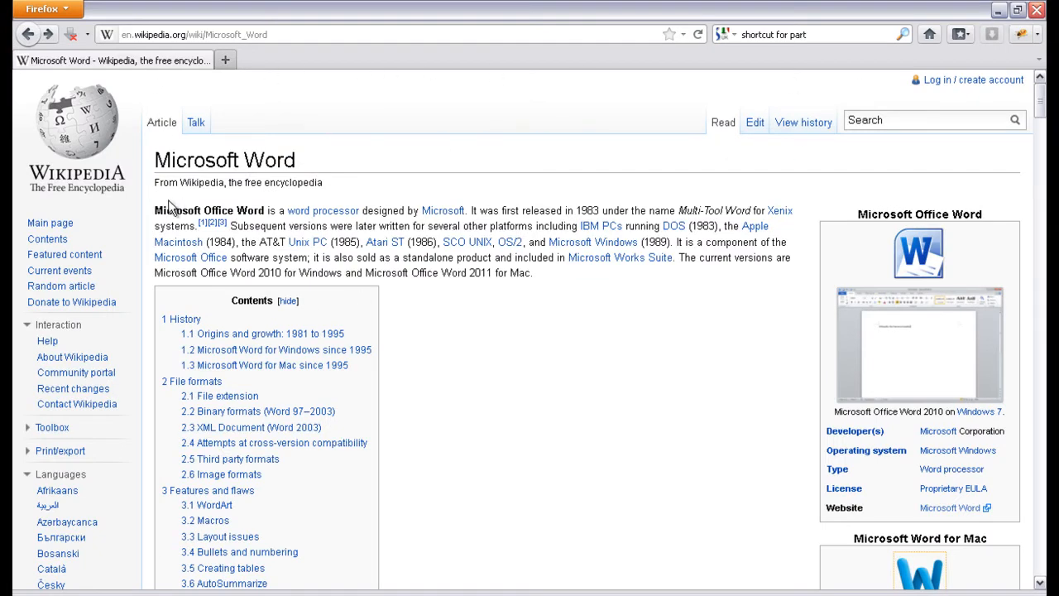
{"action": "left_click_drag", "start_coordinate": [154, 210], "coordinate": [569, 277]}
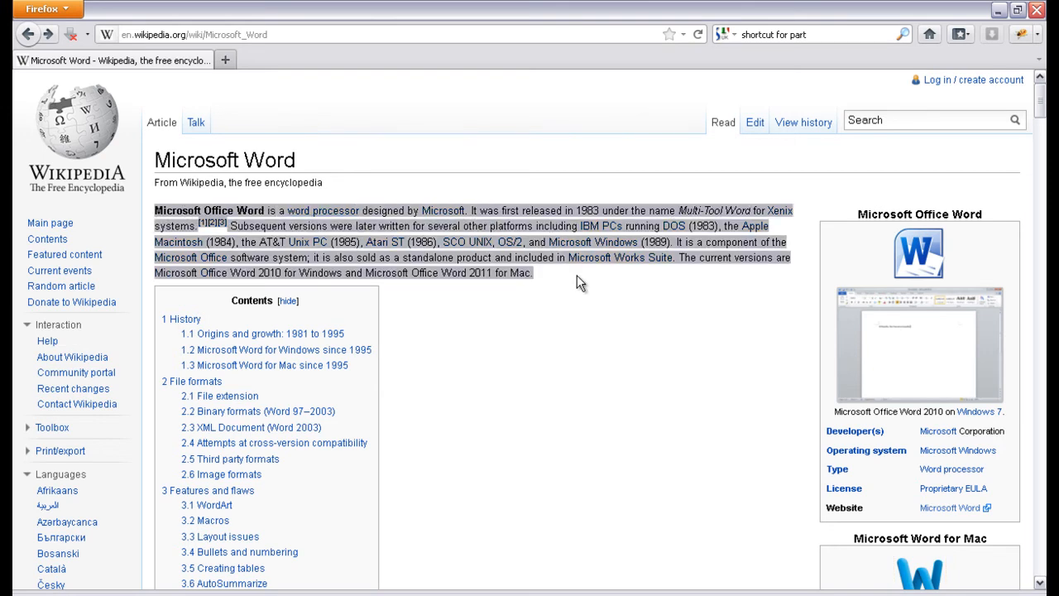
{"action": "right_click", "coordinate": [389, 210]}
{"action": "left_click", "coordinate": [416, 215]}
- Paste the formatted Wikipedia paragraph into Document1 and select the pasted text
{"action": "key", "text": "alt+Tab"}
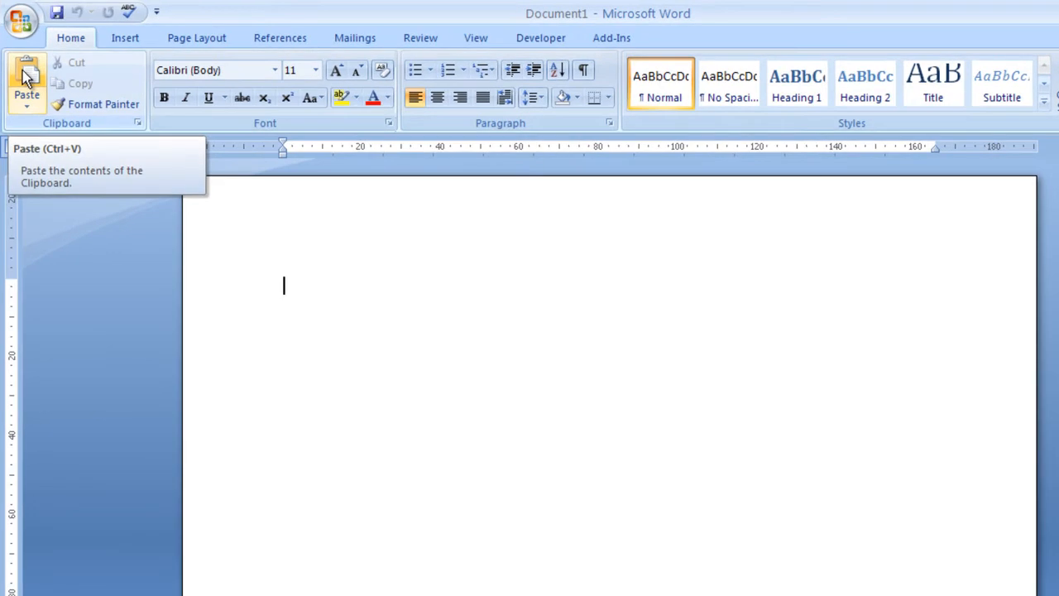
{"action": "left_click", "coordinate": [25, 77]}
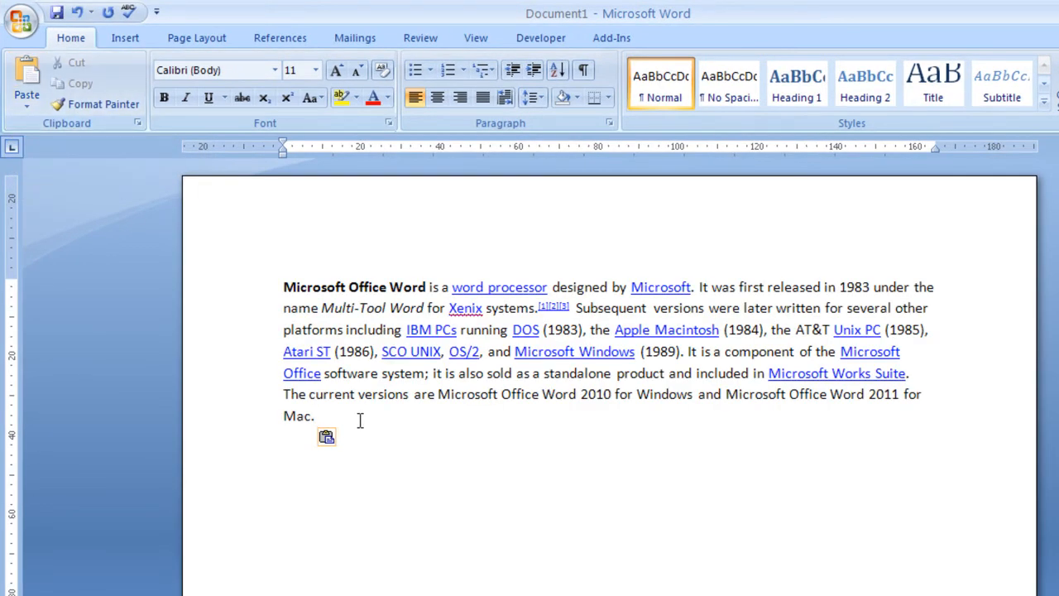
{"action": "left_click_drag", "start_coordinate": [329, 411], "coordinate": [253, 287]}
{"action": "double_click", "coordinate": [303, 286]}
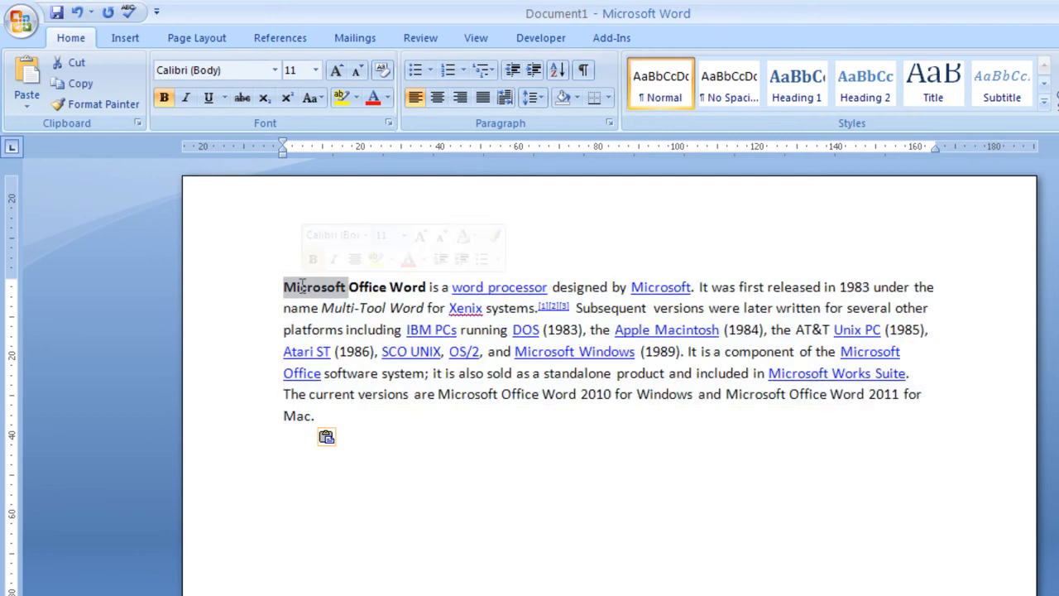
{"action": "double_click", "coordinate": [401, 286]}
{"action": "left_click_drag", "start_coordinate": [366, 421], "coordinate": [227, 284]}
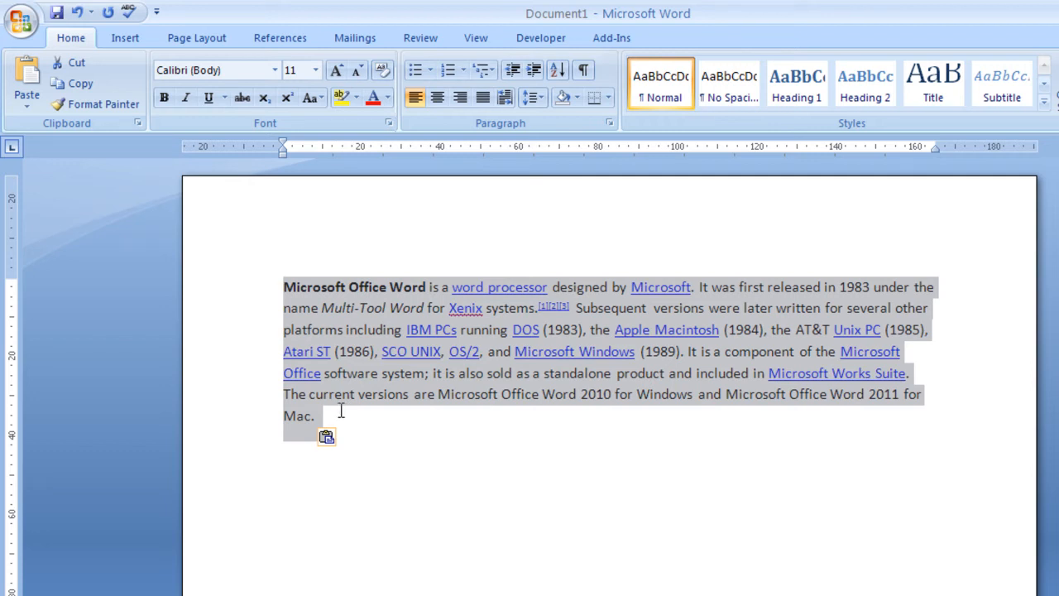
- Undo the formatted paste and re-paste the paragraph via Paste Special as Unformatted Text
{"action": "left_click", "coordinate": [77, 12]}
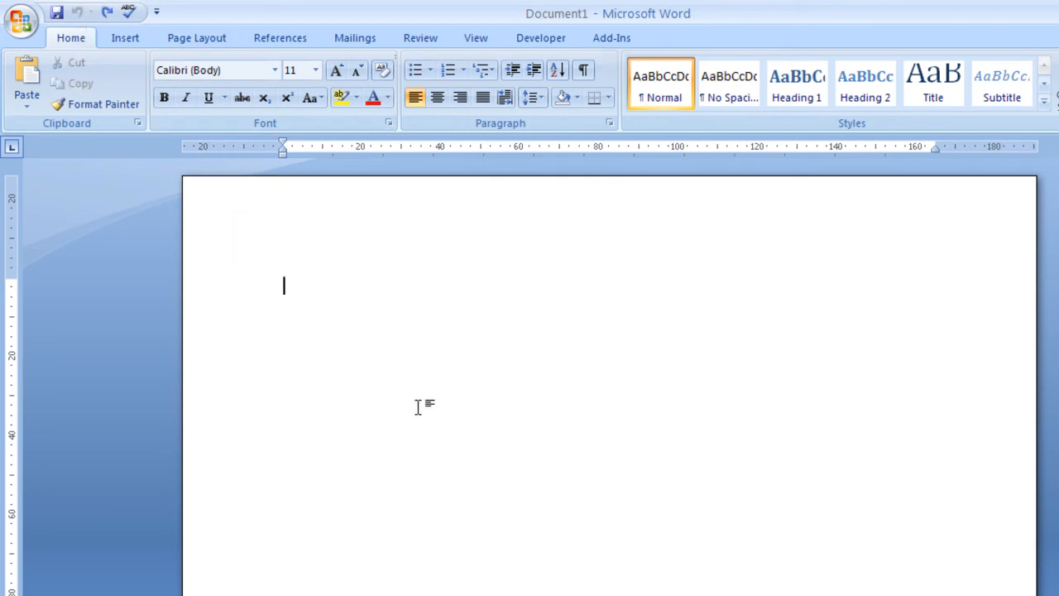
{"action": "left_click", "coordinate": [27, 115]}
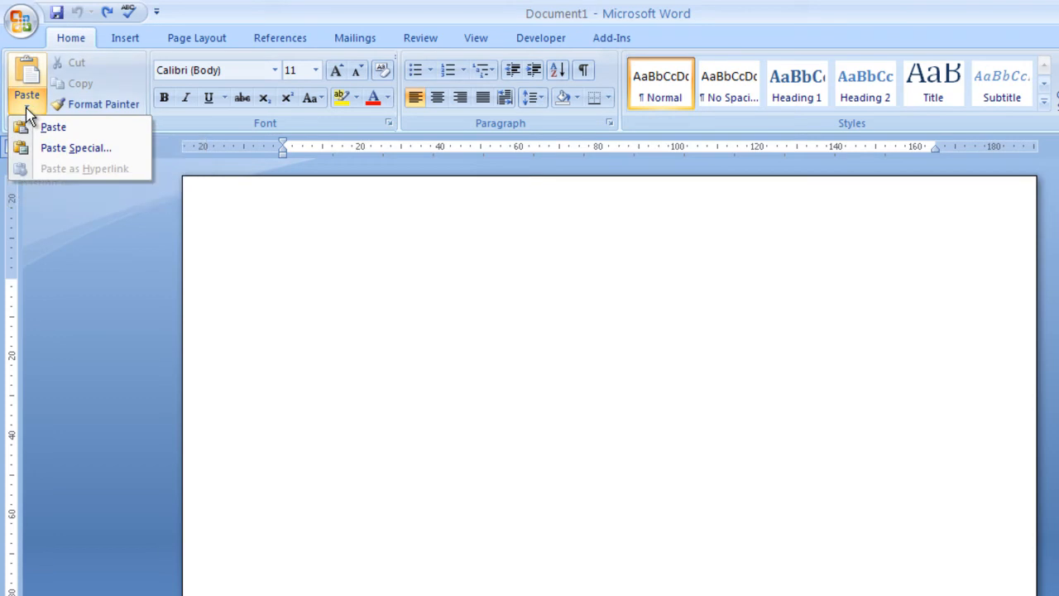
{"action": "left_click", "coordinate": [48, 156]}
{"action": "left_click", "coordinate": [513, 269]}
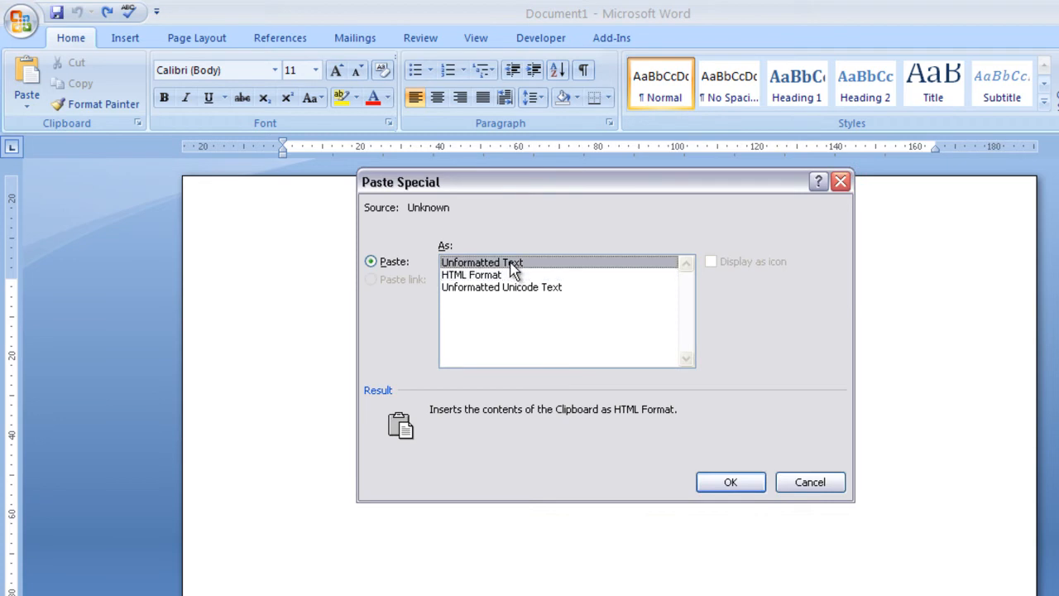
{"action": "left_click", "coordinate": [730, 483]}
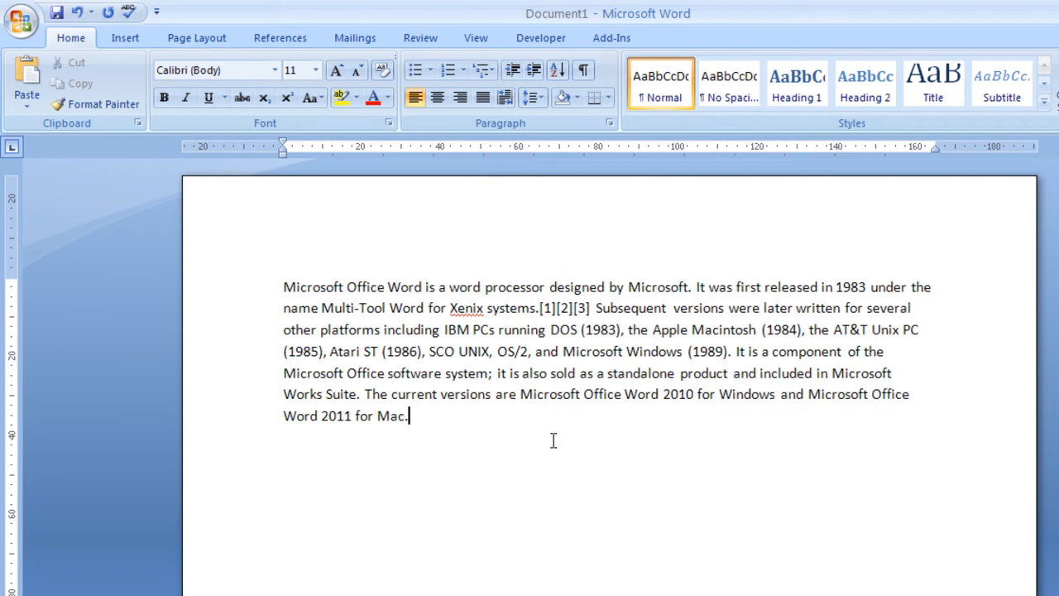
{"action": "triple_click", "coordinate": [383, 281]}
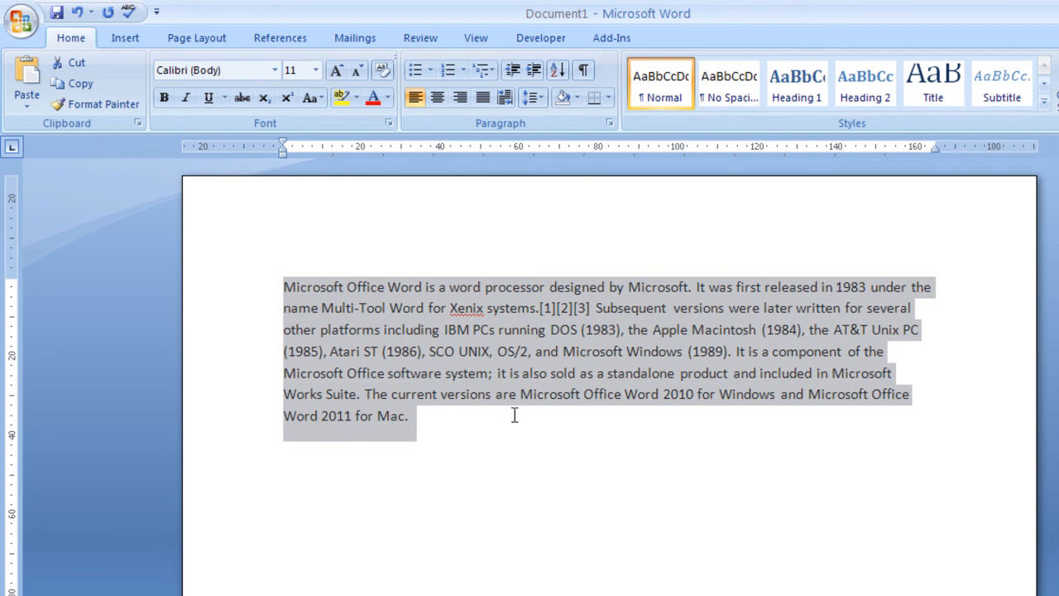
{"action": "left_click", "coordinate": [439, 438]}
{"action": "left_click_drag", "start_coordinate": [491, 438], "coordinate": [267, 281]}
{"action": "left_click", "coordinate": [552, 457]}
{"action": "left_click_drag", "start_coordinate": [605, 468], "coordinate": [231, 259]}
{"action": "left_click", "coordinate": [558, 453]}
{"action": "left_click_drag", "start_coordinate": [641, 455], "coordinate": [184, 189]}
{"action": "left_click", "coordinate": [598, 496]}
{"action": "left_click_drag", "start_coordinate": [654, 477], "coordinate": [191, 244]}
{"action": "left_click", "coordinate": [563, 465]}
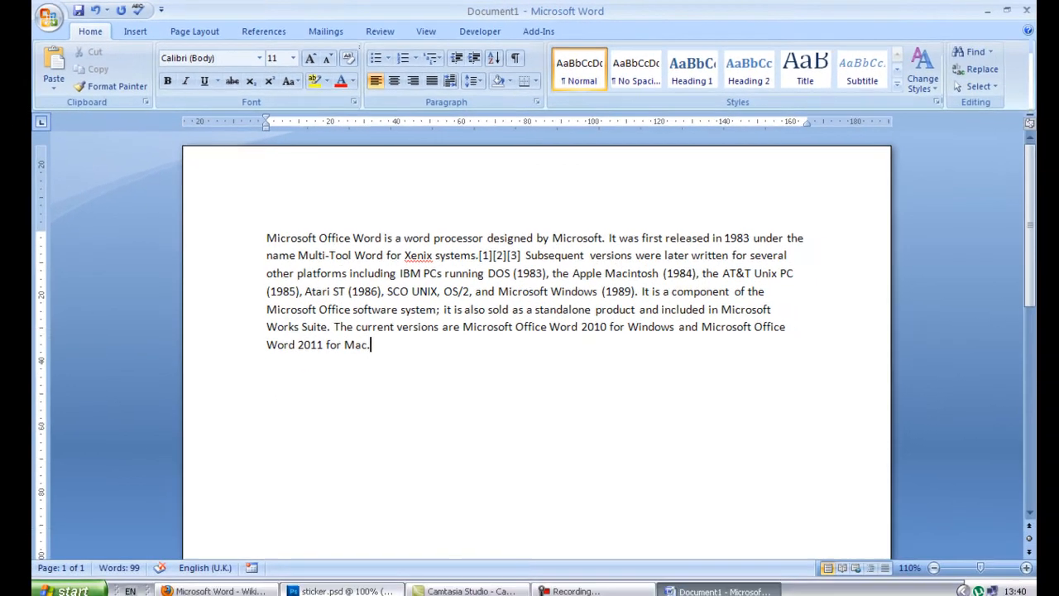
- Select all of sticker.psd in Photoshop, copy it, and return to Document1
{"action": "left_click", "coordinate": [346, 590]}
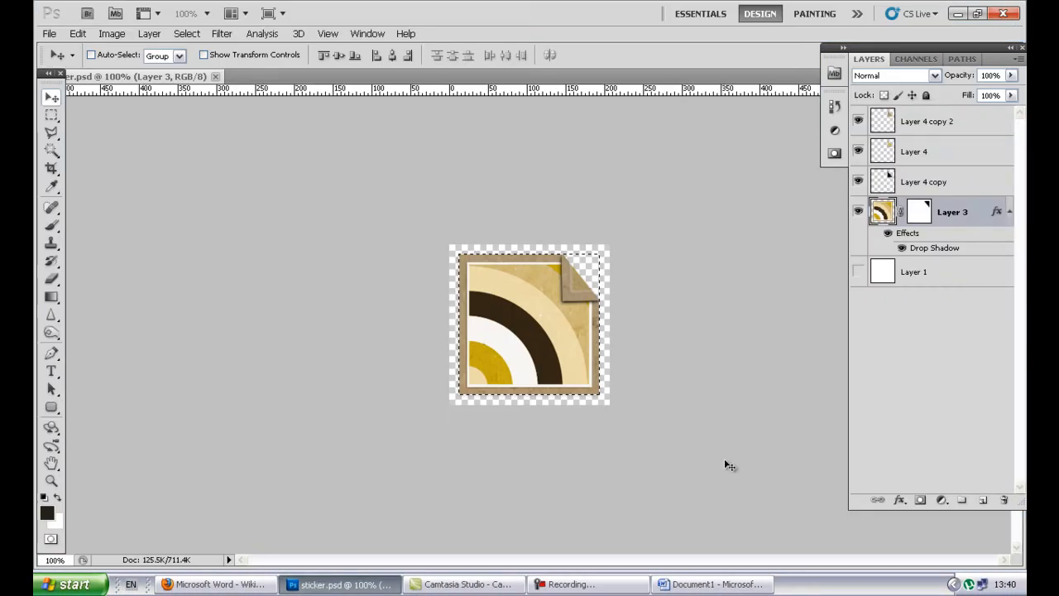
{"action": "left_click", "coordinate": [187, 33]}
{"action": "left_click", "coordinate": [188, 50]}
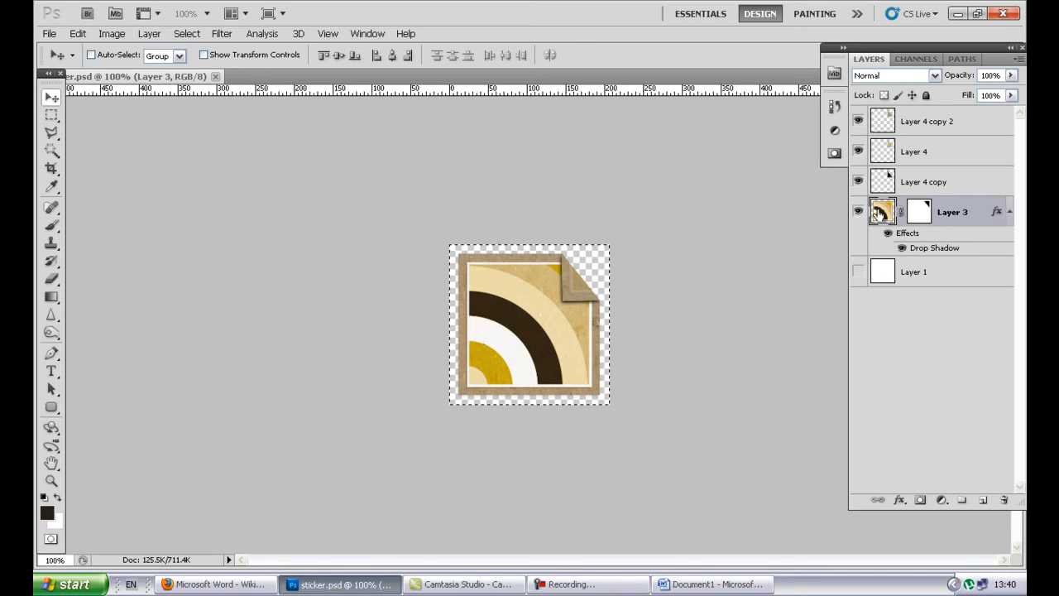
{"action": "left_click", "coordinate": [77, 34]}
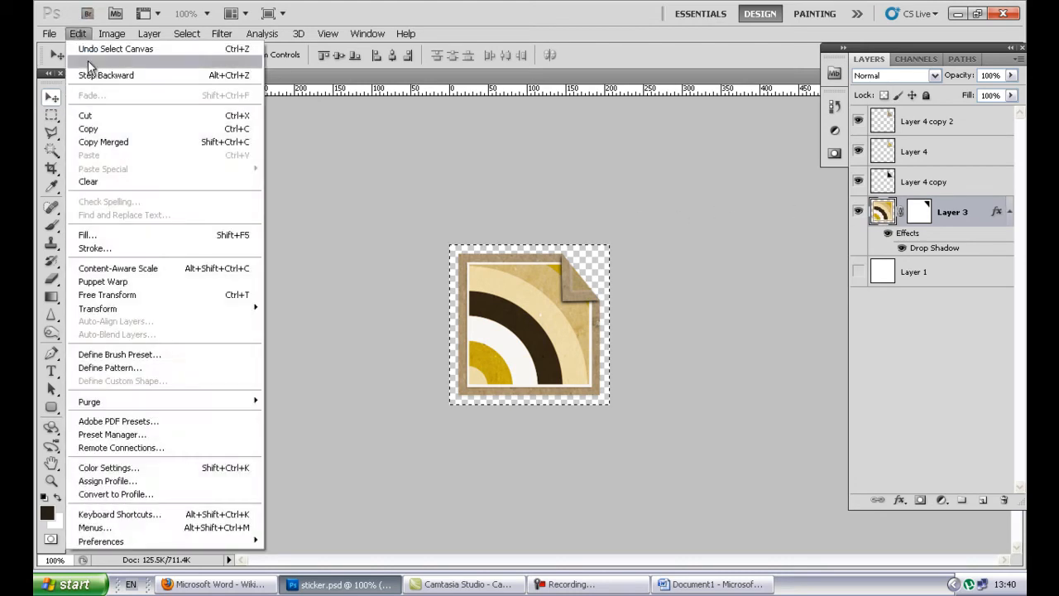
{"action": "left_click", "coordinate": [115, 129]}
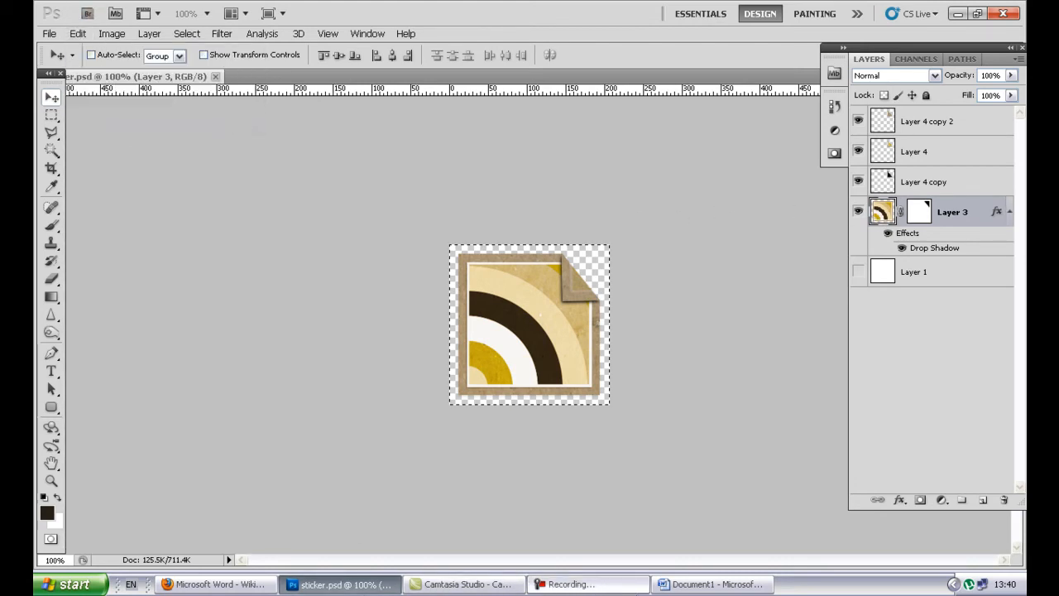
{"action": "left_click", "coordinate": [709, 586]}
- Add a new line below the paragraph, paste the sticker there, and select it
{"action": "key", "text": "Return"}
{"action": "key", "text": "Return"}
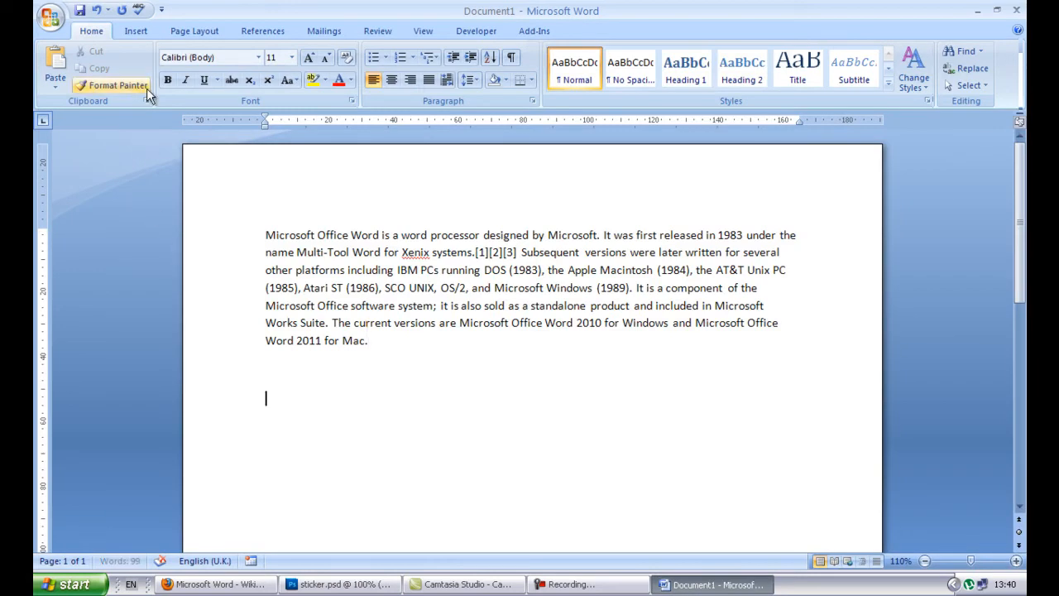
{"action": "left_click", "coordinate": [53, 63]}
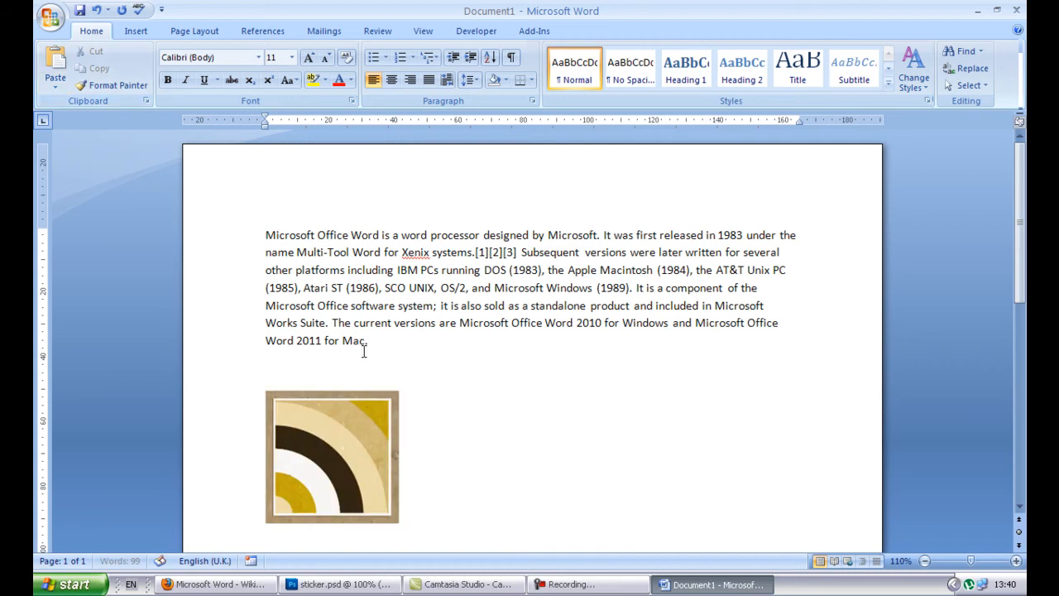
{"action": "left_click", "coordinate": [379, 417]}
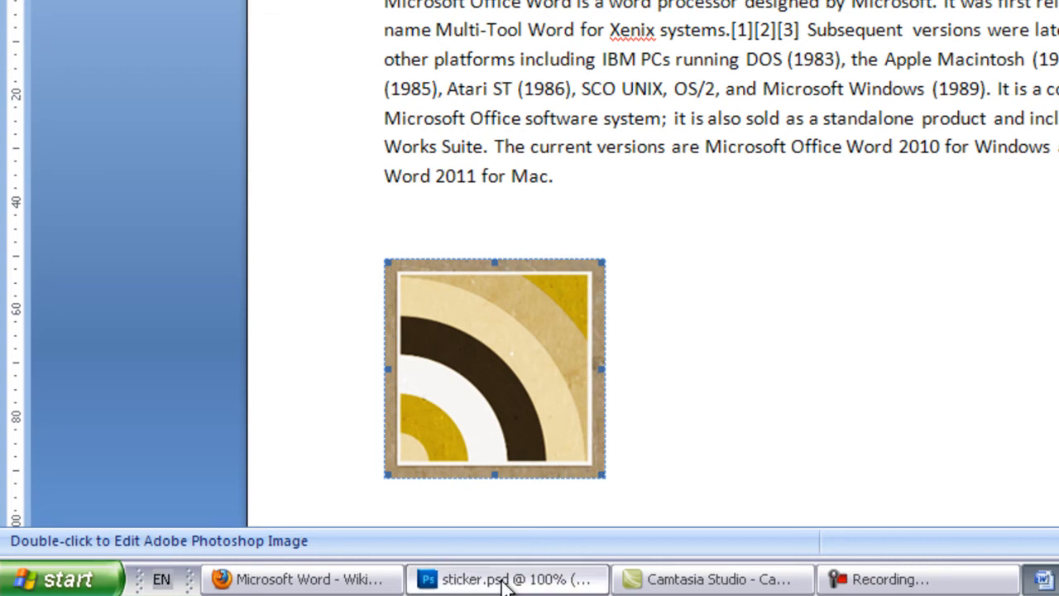
{"action": "left_click", "coordinate": [705, 386]}
{"action": "left_click", "coordinate": [561, 402]}
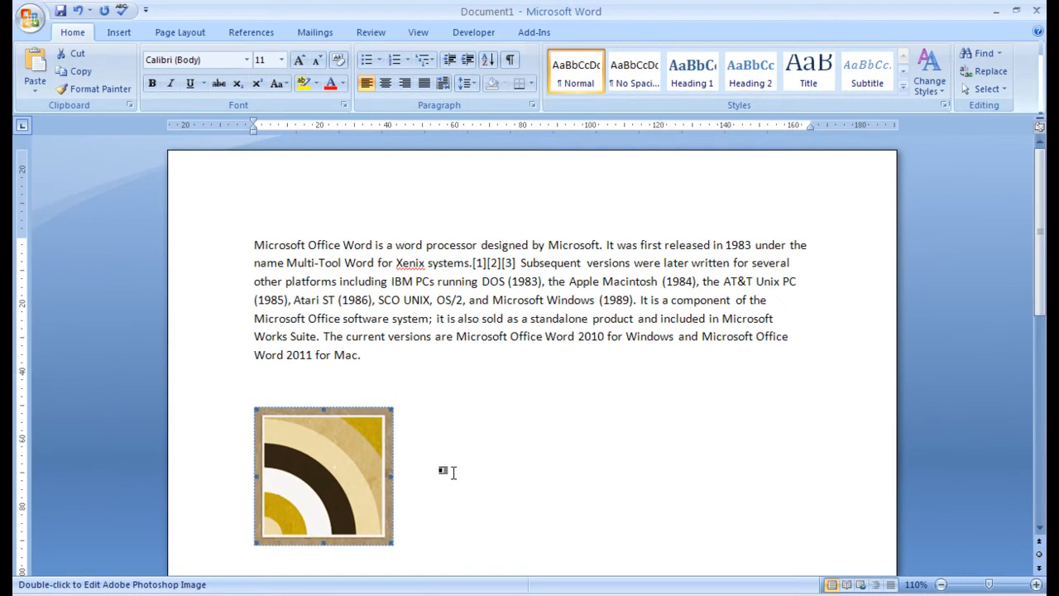
- Undo the sticker paste and bring up Paste Special for it
{"action": "left_click", "coordinate": [77, 11]}
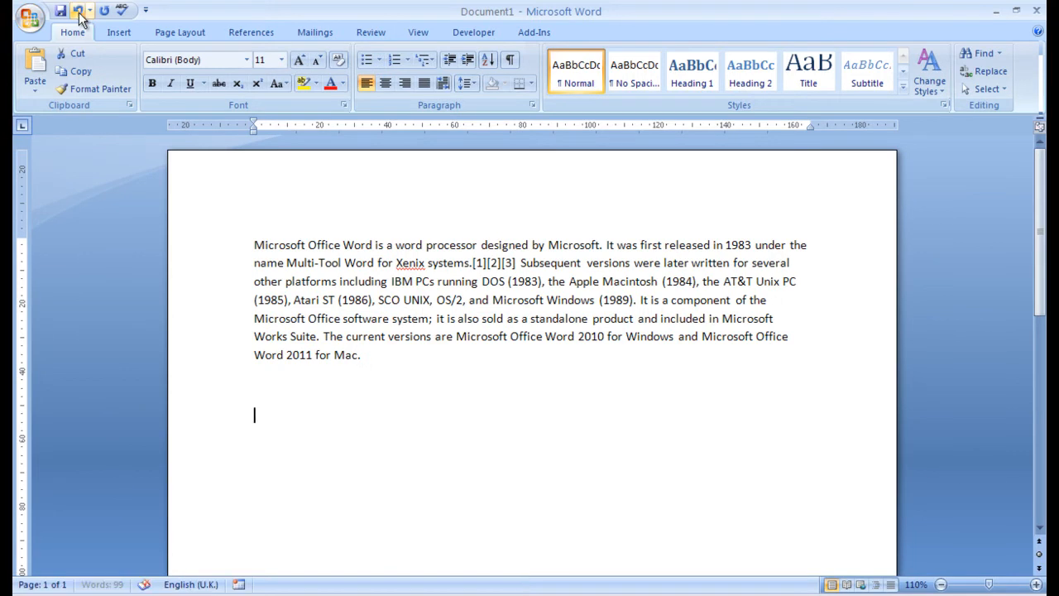
{"action": "left_click", "coordinate": [30, 93]}
{"action": "left_click", "coordinate": [76, 126]}
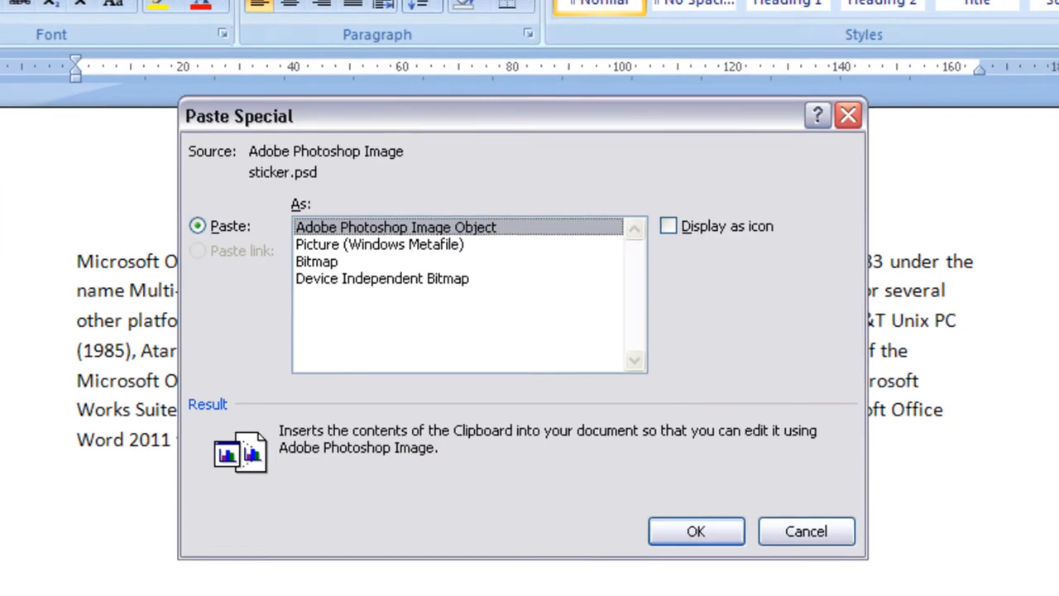
- Compare the Bitmap, Windows Metafile and Photoshop Object formats, settling on Device Independent Bitmap
{"action": "left_click", "coordinate": [340, 282]}
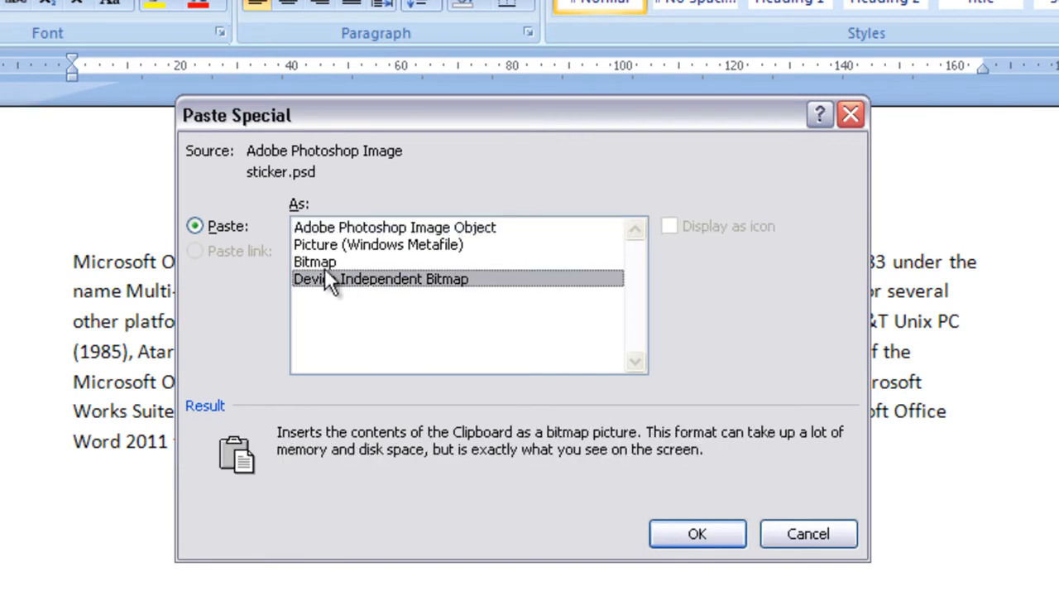
{"action": "left_click", "coordinate": [317, 261]}
{"action": "left_click", "coordinate": [321, 245]}
{"action": "left_click", "coordinate": [345, 228]}
{"action": "left_click", "coordinate": [348, 246]}
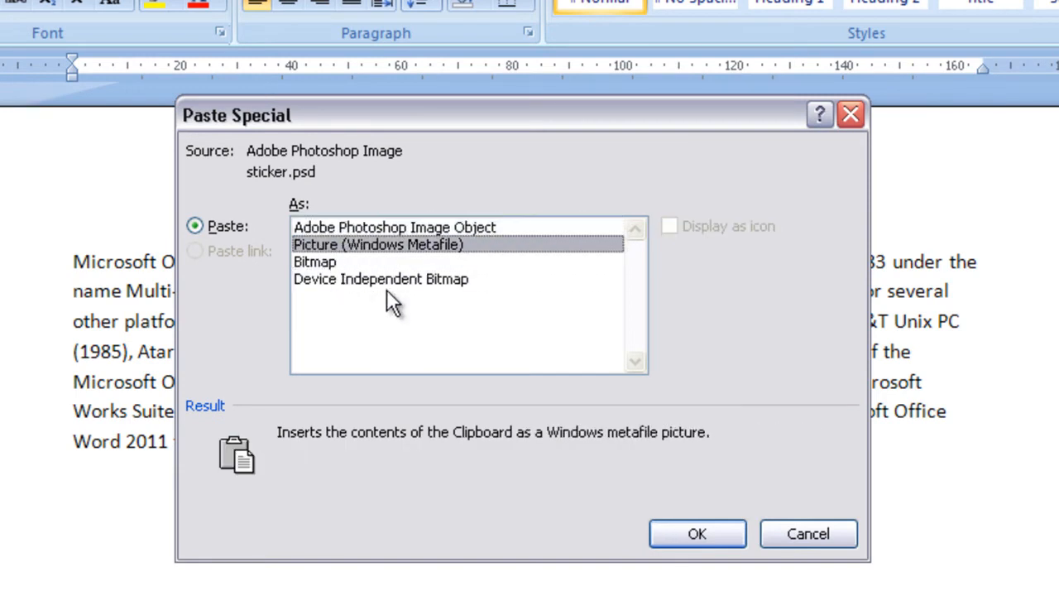
{"action": "left_click", "coordinate": [403, 231]}
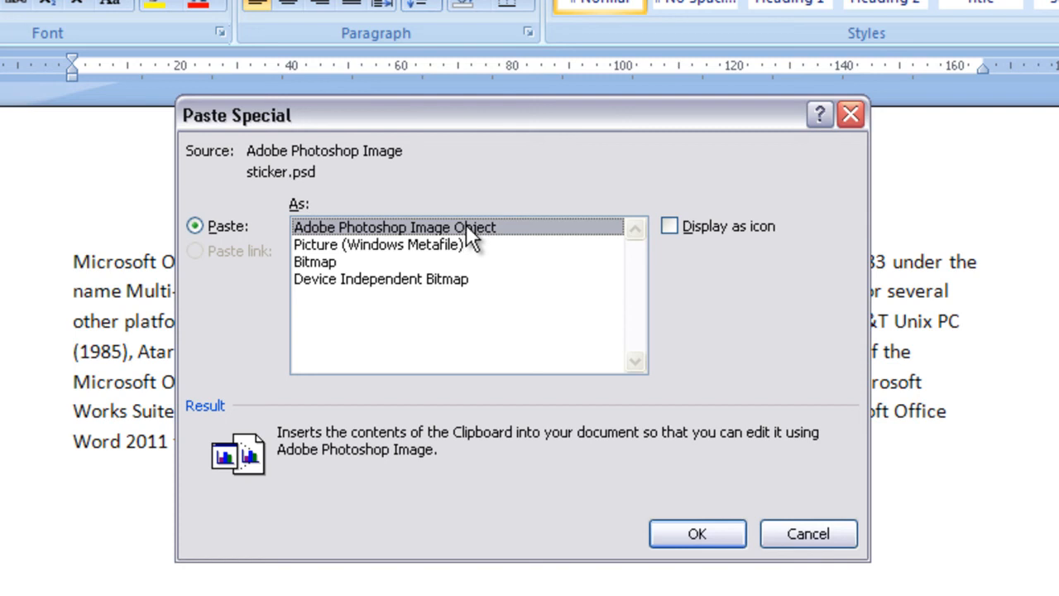
{"action": "left_click", "coordinate": [431, 280]}
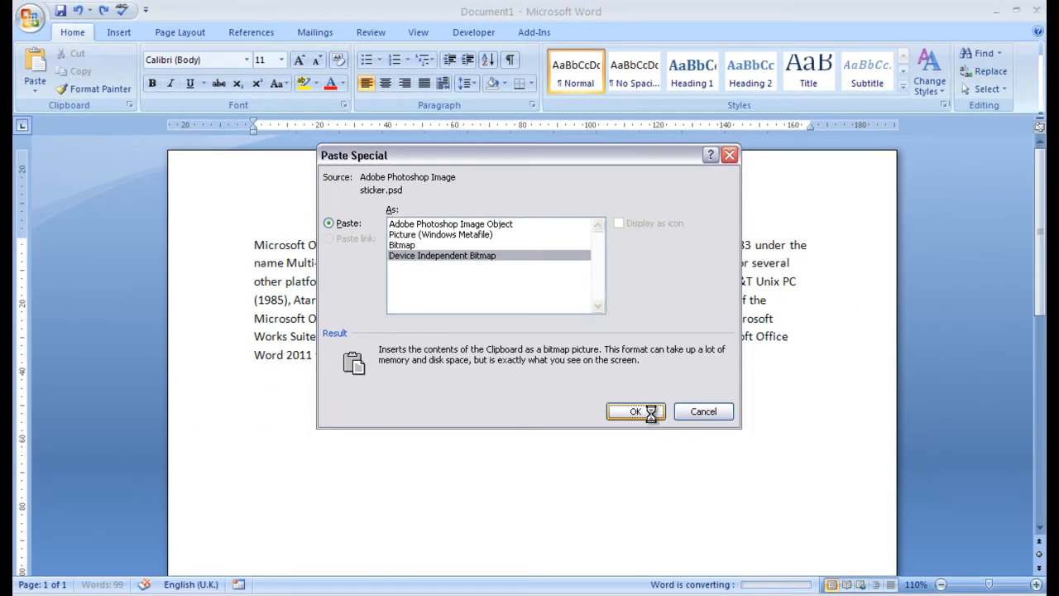
- Paste the sticker as a Device Independent Bitmap, then delete it
{"action": "left_click", "coordinate": [662, 465]}
{"action": "left_click", "coordinate": [393, 402]}
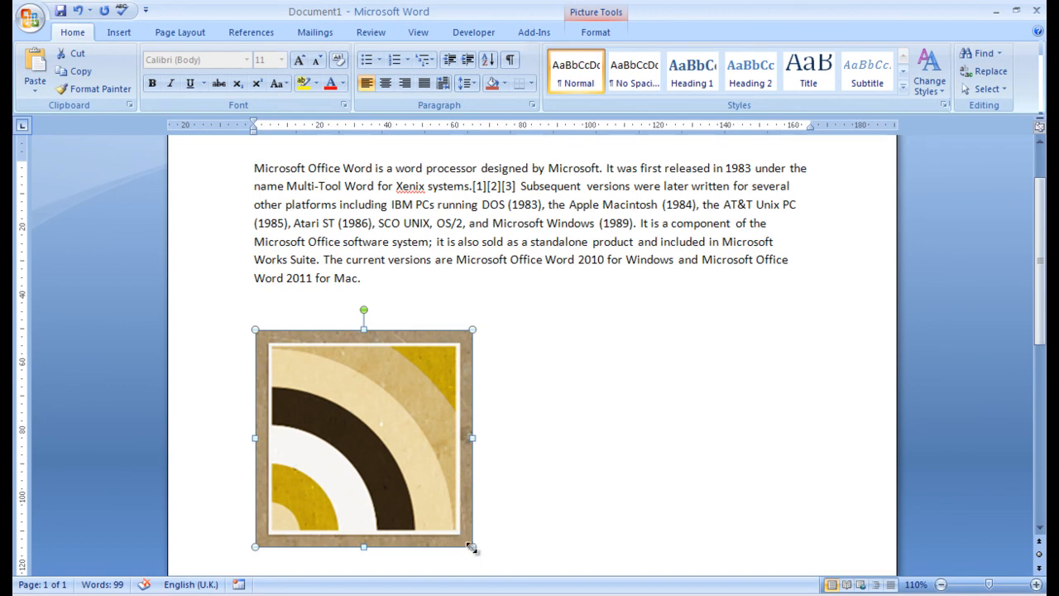
{"action": "key", "text": "Delete"}
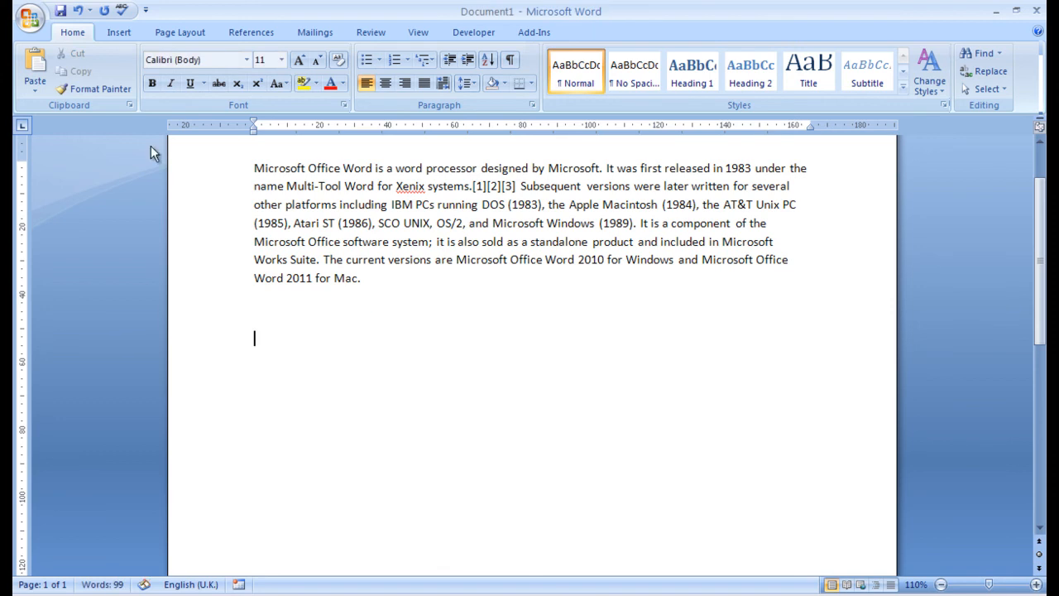
- Paste the sticker via Paste Special as a Bitmap, then delete it
{"action": "left_click", "coordinate": [29, 82]}
{"action": "left_click", "coordinate": [75, 126]}
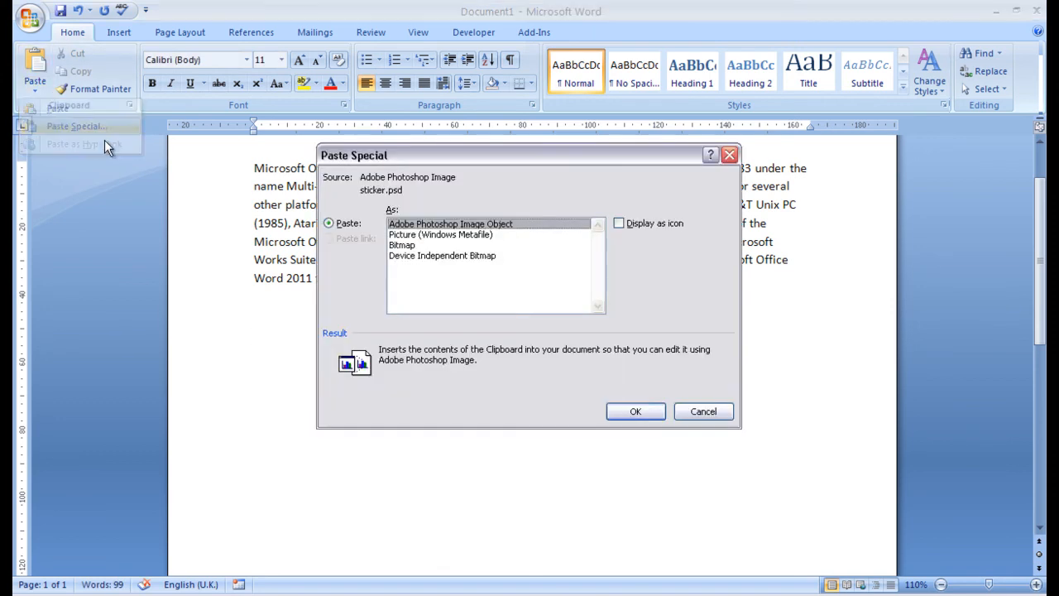
{"action": "left_click", "coordinate": [407, 246]}
{"action": "left_click", "coordinate": [636, 411]}
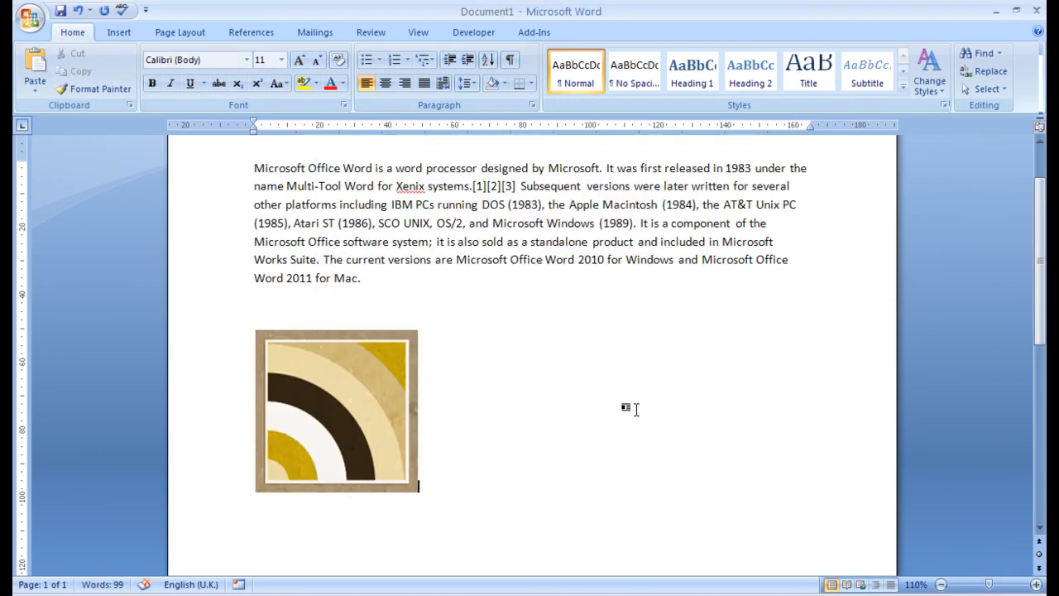
{"action": "left_click", "coordinate": [341, 408]}
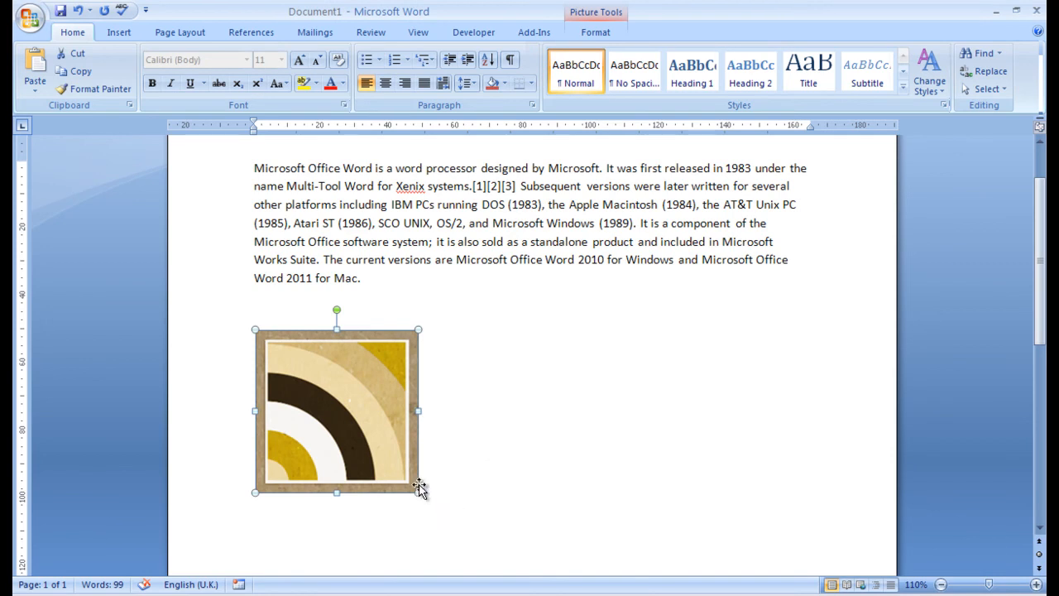
{"action": "key", "text": "Delete"}
- Paste the sticker via Paste Special as a Windows Metafile, then delete it
{"action": "left_click", "coordinate": [35, 90]}
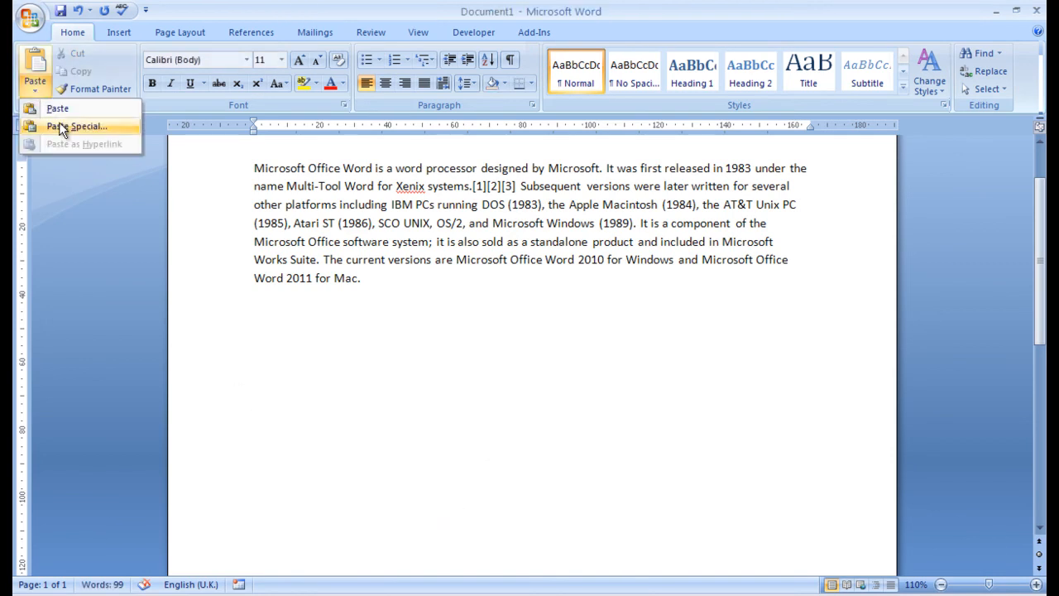
{"action": "left_click", "coordinate": [61, 124]}
{"action": "left_click", "coordinate": [439, 234]}
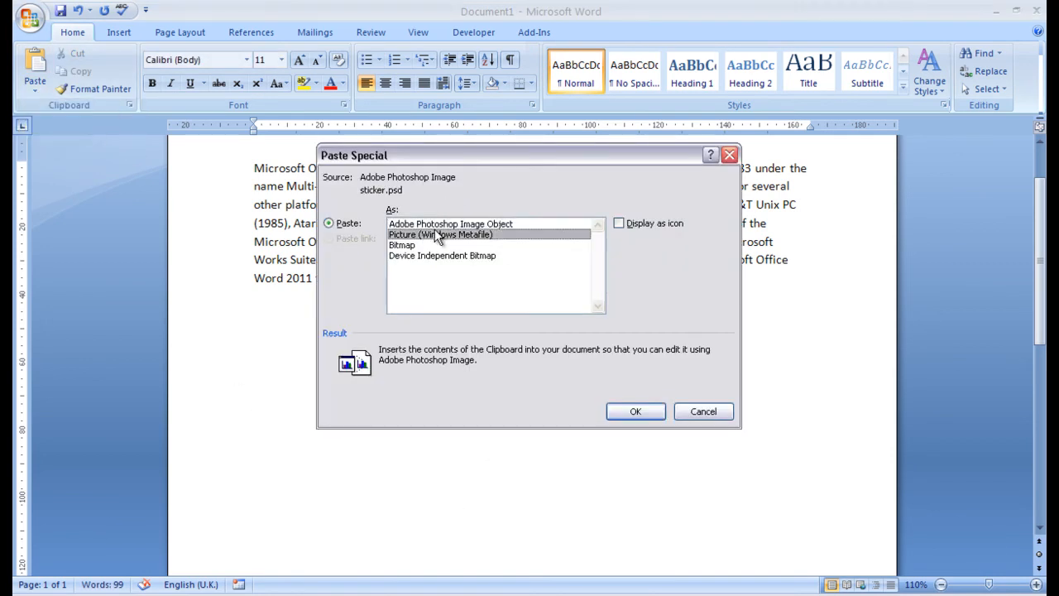
{"action": "left_click", "coordinate": [633, 409]}
{"action": "left_click", "coordinate": [461, 389]}
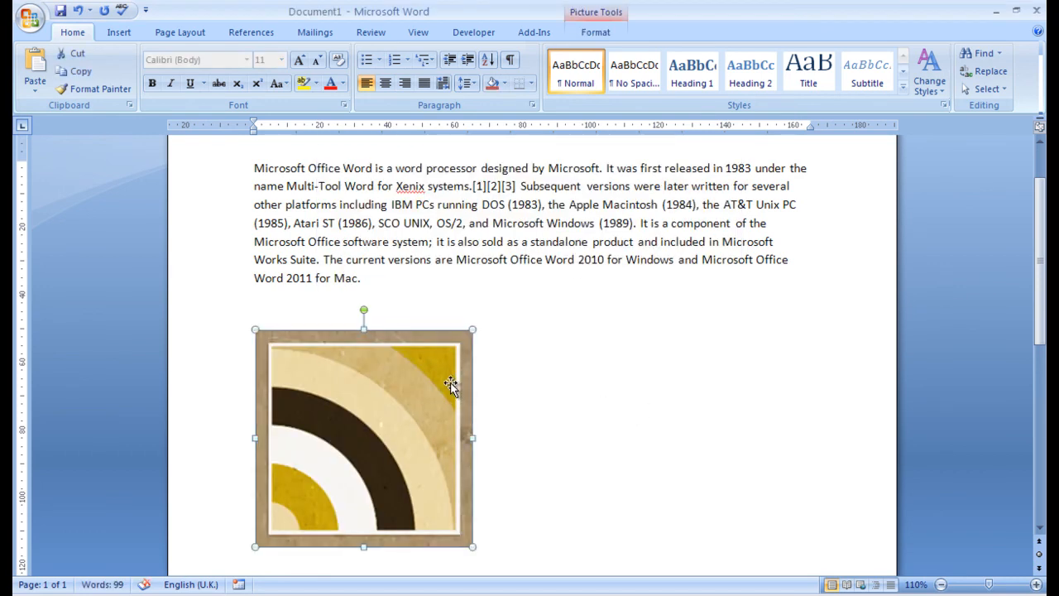
{"action": "key", "text": "Delete"}
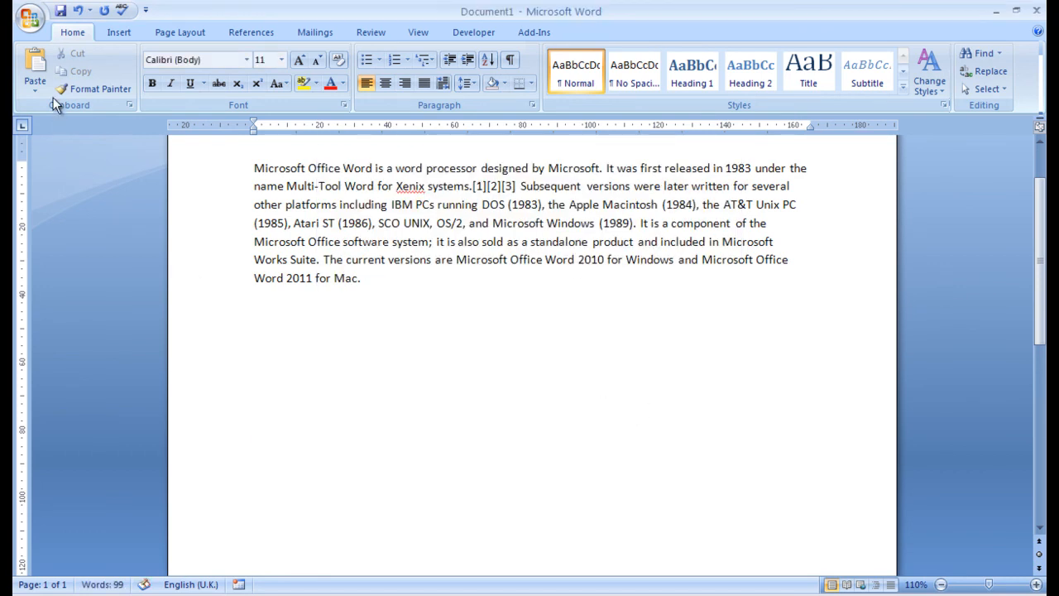
- Paste the sticker via Paste Special as an Adobe Photoshop Image Object
{"action": "left_click", "coordinate": [31, 88]}
{"action": "left_click", "coordinate": [76, 127]}
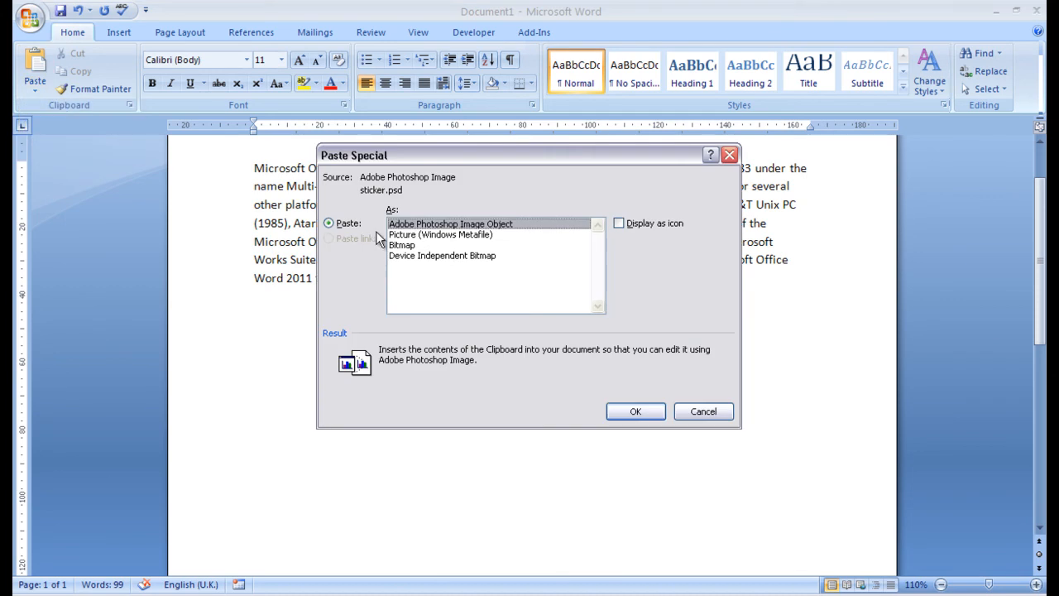
{"action": "left_click", "coordinate": [628, 411]}
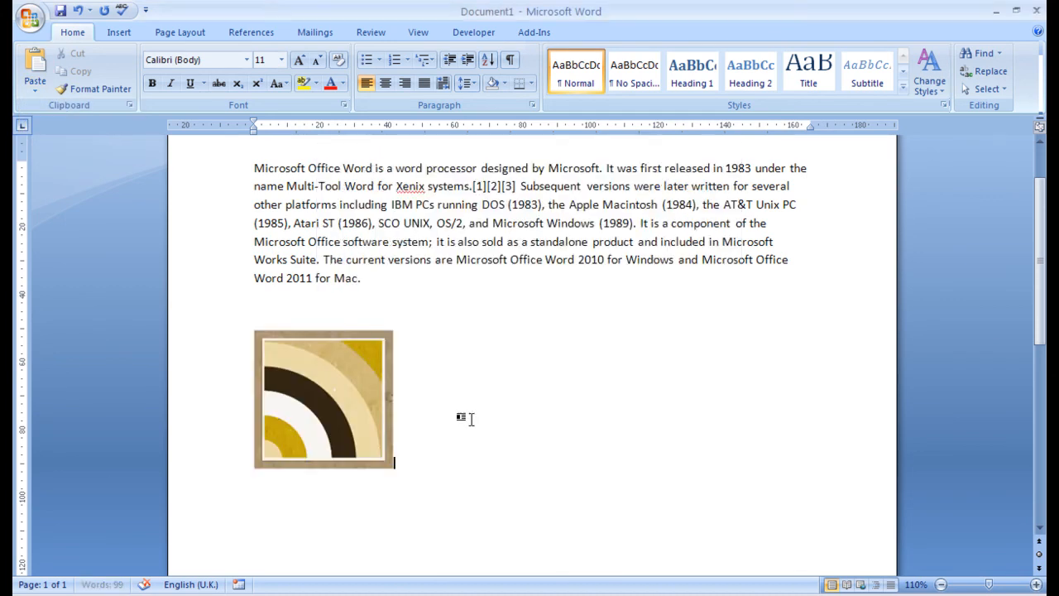
{"action": "left_click", "coordinate": [344, 409]}
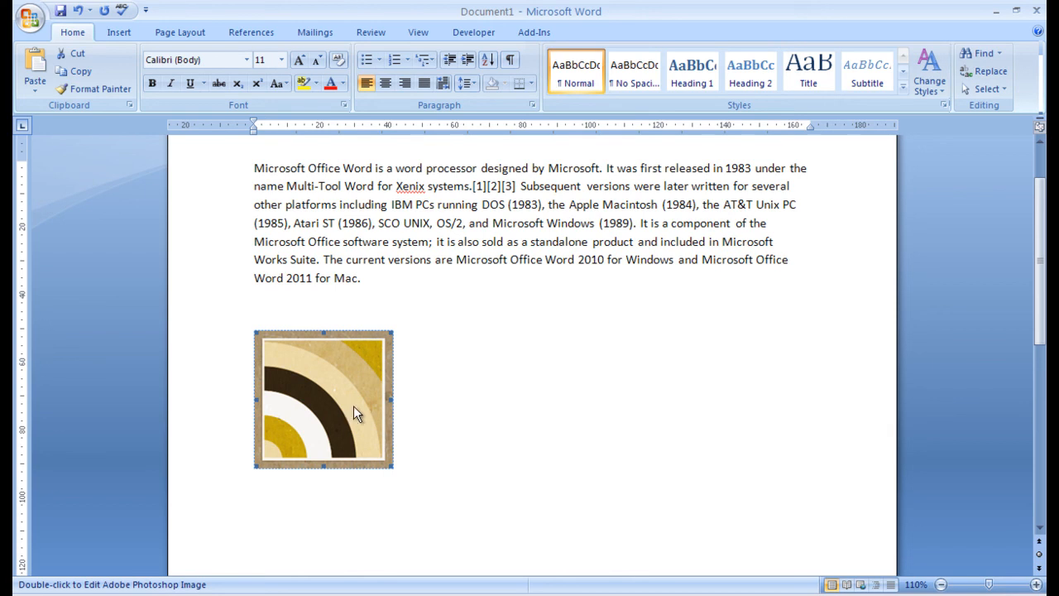
{"action": "left_click", "coordinate": [458, 406]}
{"action": "scroll", "coordinate": [527, 425], "scroll_direction": "up", "scroll_amount": 2}
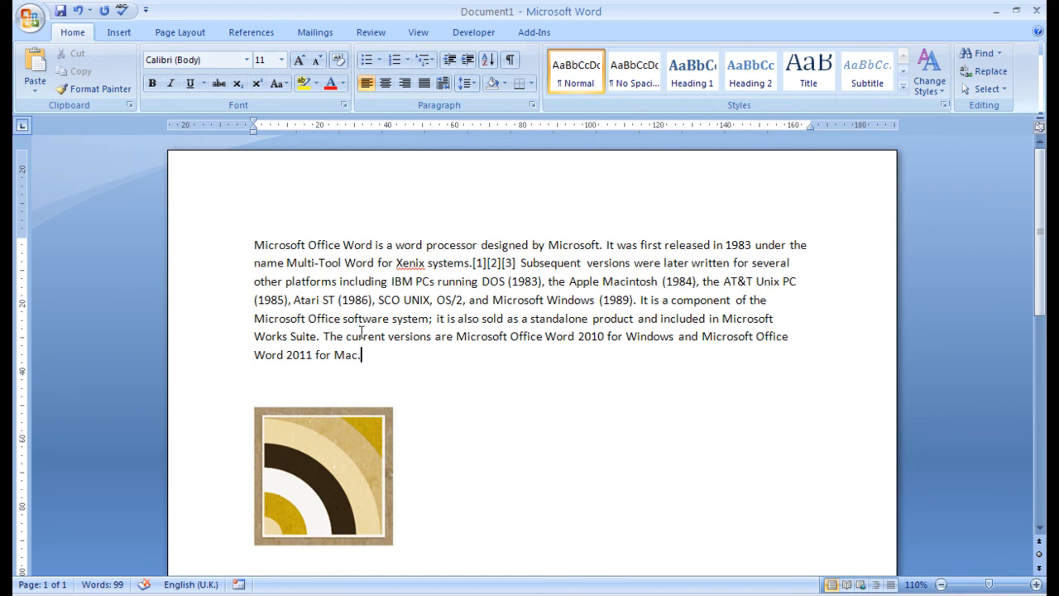
{"action": "double_click", "coordinate": [281, 244]}
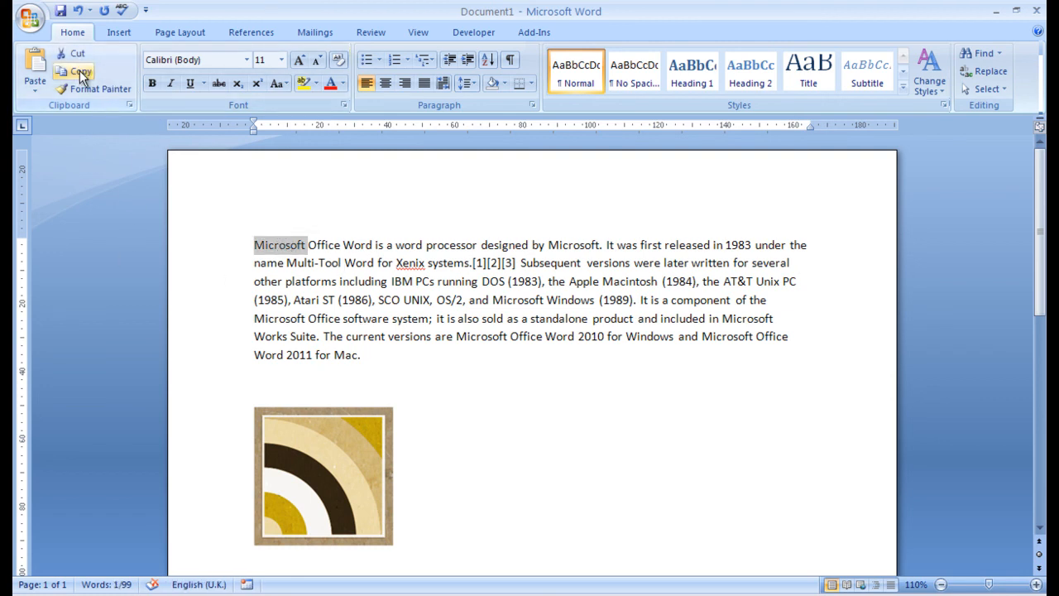
{"action": "left_click", "coordinate": [344, 421]}
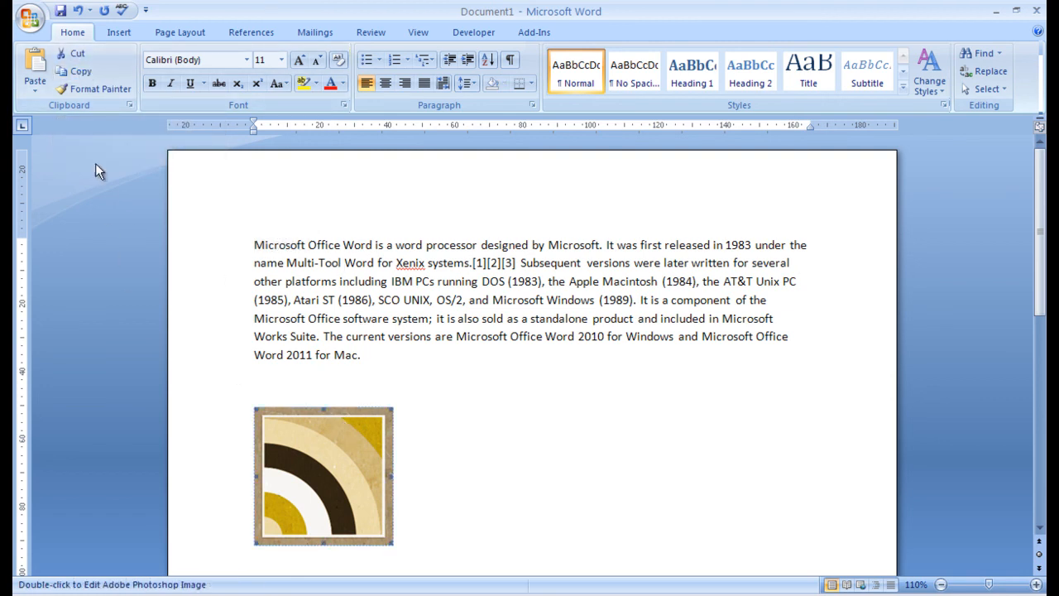
{"action": "left_click", "coordinate": [83, 72]}
{"action": "left_click_drag", "start_coordinate": [254, 245], "coordinate": [429, 262]}
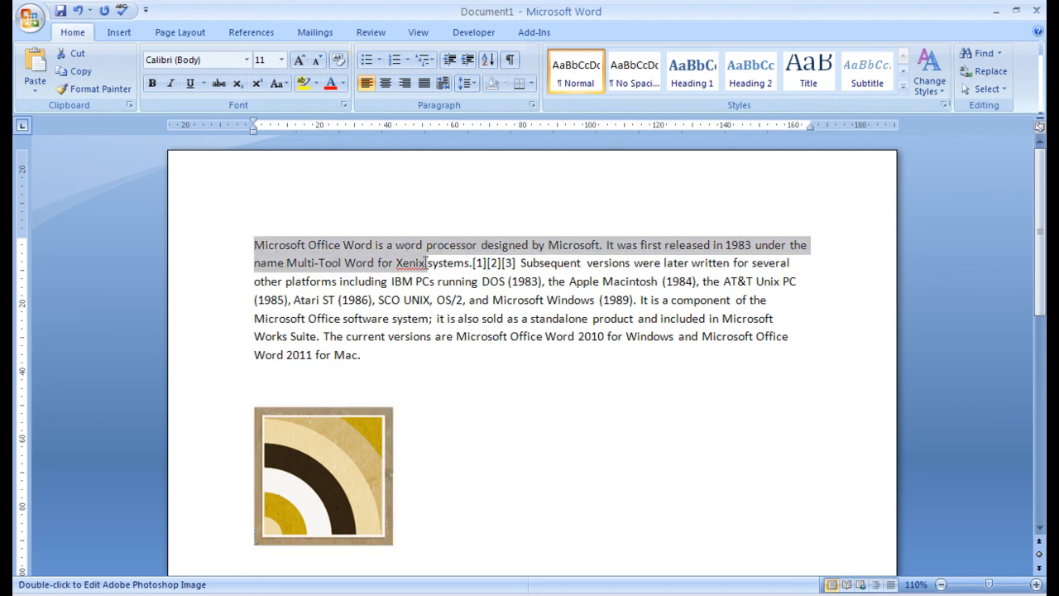
{"action": "left_click", "coordinate": [79, 72]}
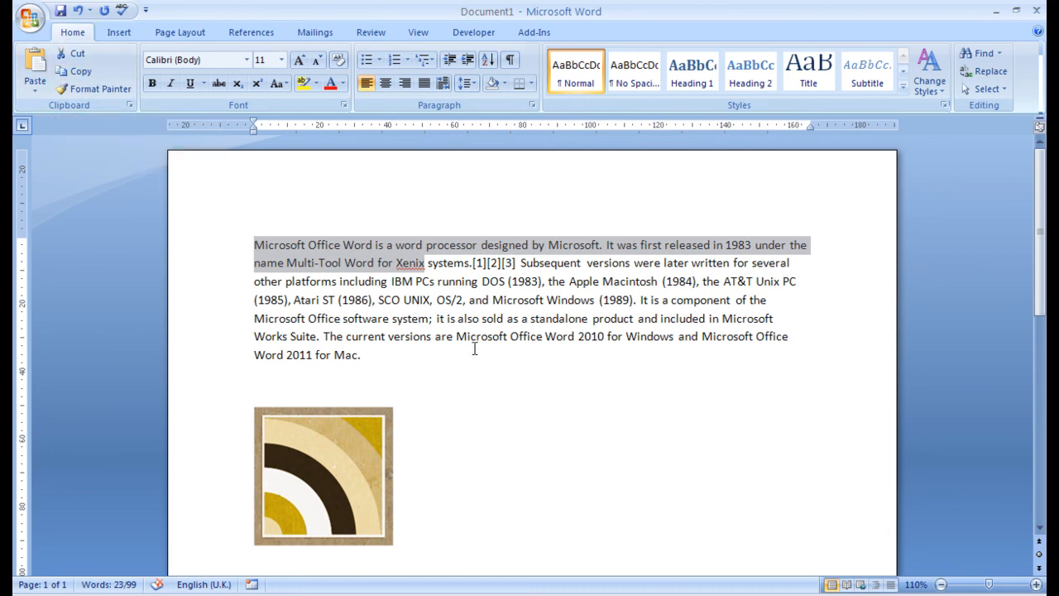
{"action": "left_click_drag", "start_coordinate": [474, 264], "coordinate": [516, 265]}
- Cut '.[1][2][3]', type a period after 'systems', and paste the marks back as Unformatted Text
{"action": "left_click", "coordinate": [72, 54]}
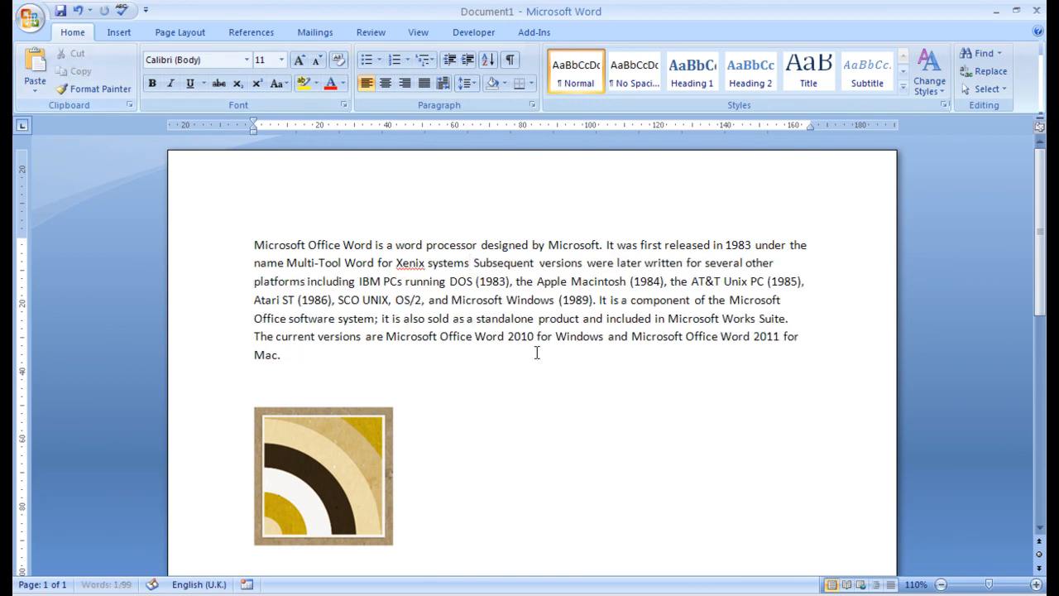
{"action": "type", "text": "."}
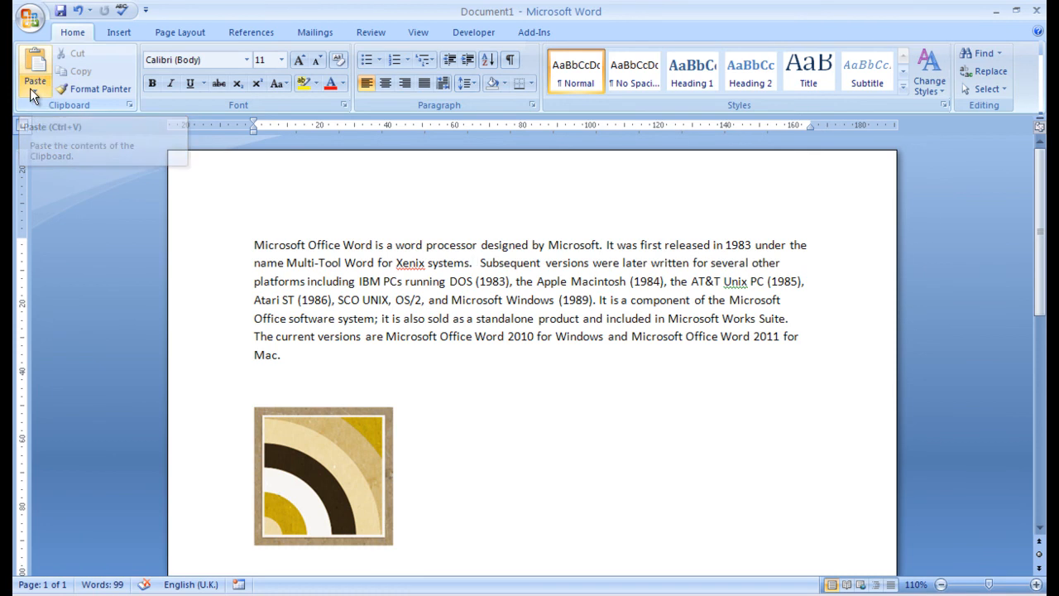
{"action": "left_click", "coordinate": [35, 85]}
{"action": "left_click", "coordinate": [56, 126]}
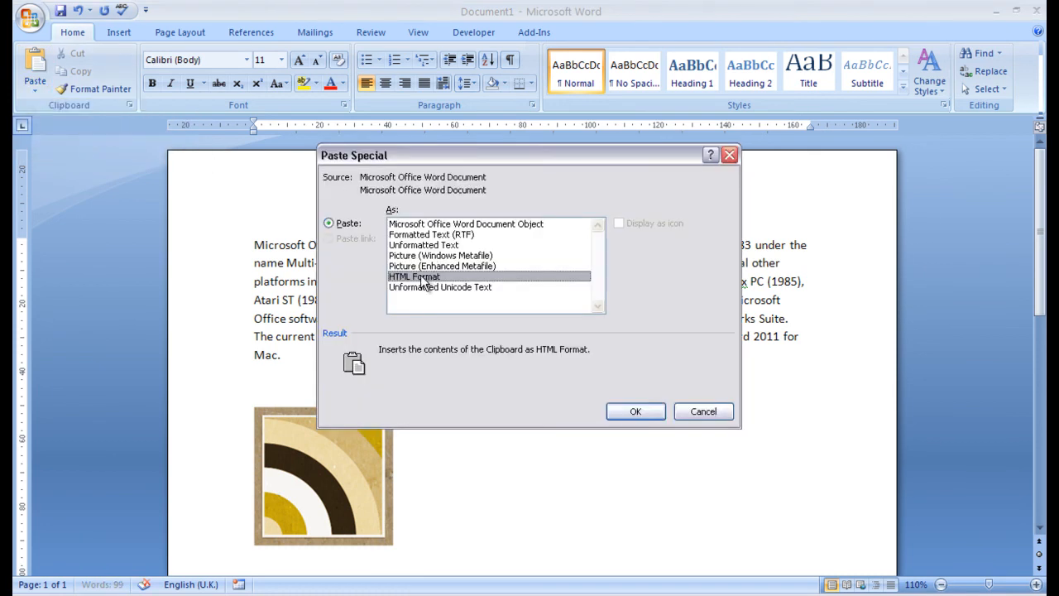
{"action": "left_click", "coordinate": [406, 245]}
{"action": "left_click", "coordinate": [635, 411]}
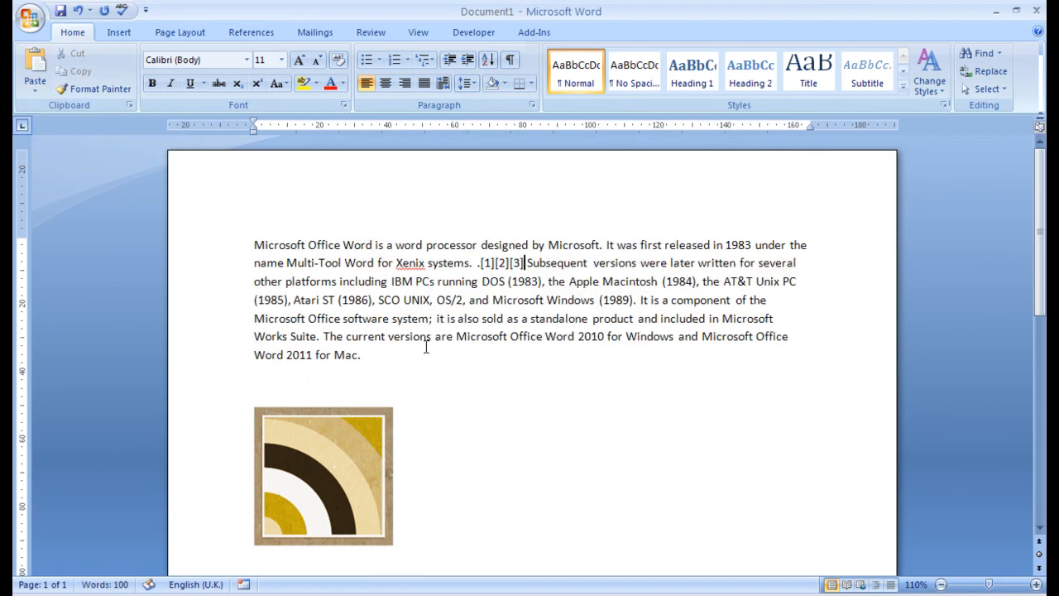